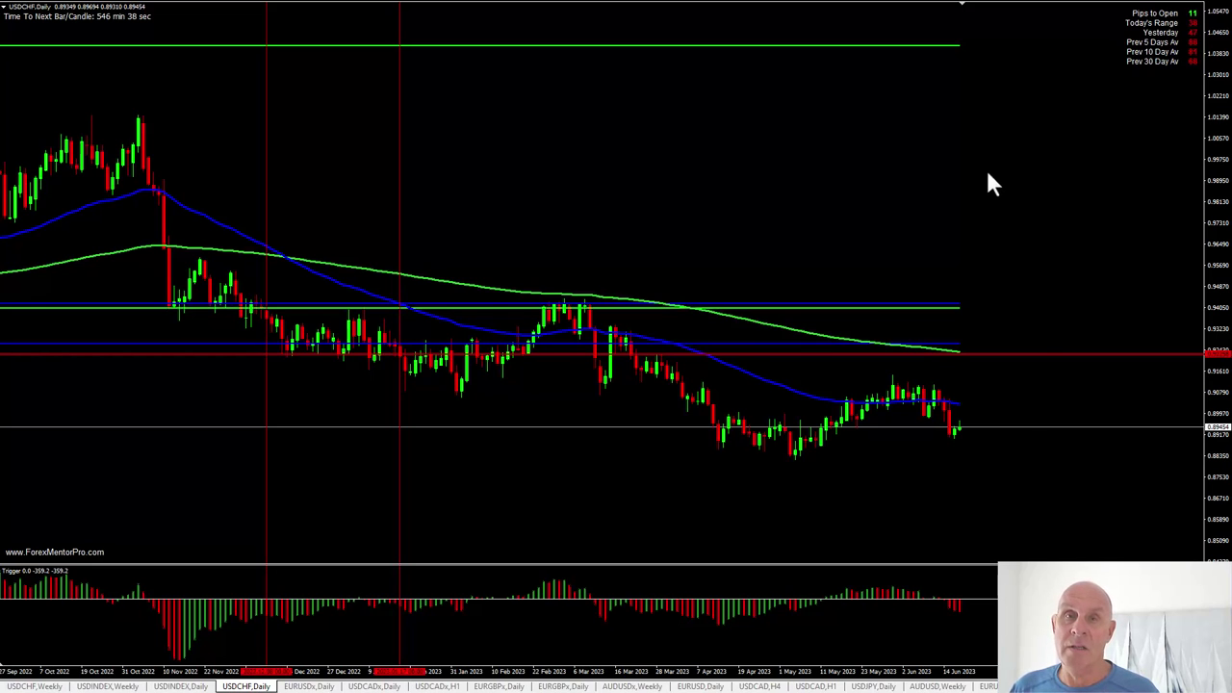
Scroll the USDCHF daily chart back through earlier price history and partway forward again.
{"action": "scroll", "coordinate": [984, 173], "scroll_direction": "left", "scroll_amount": 3}
{"action": "scroll", "coordinate": [987, 180], "scroll_direction": "left", "scroll_amount": 9}
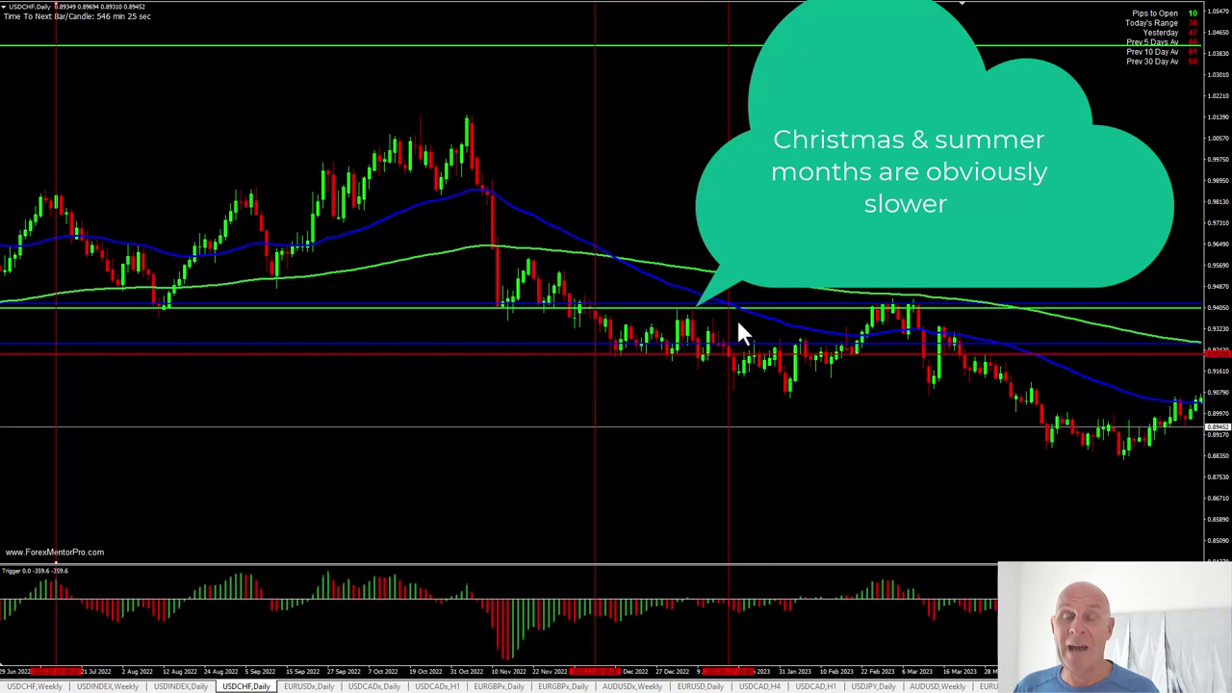
{"action": "scroll", "coordinate": [711, 297], "scroll_direction": "left", "scroll_amount": 6}
{"action": "scroll", "coordinate": [713, 301], "scroll_direction": "left", "scroll_amount": 6}
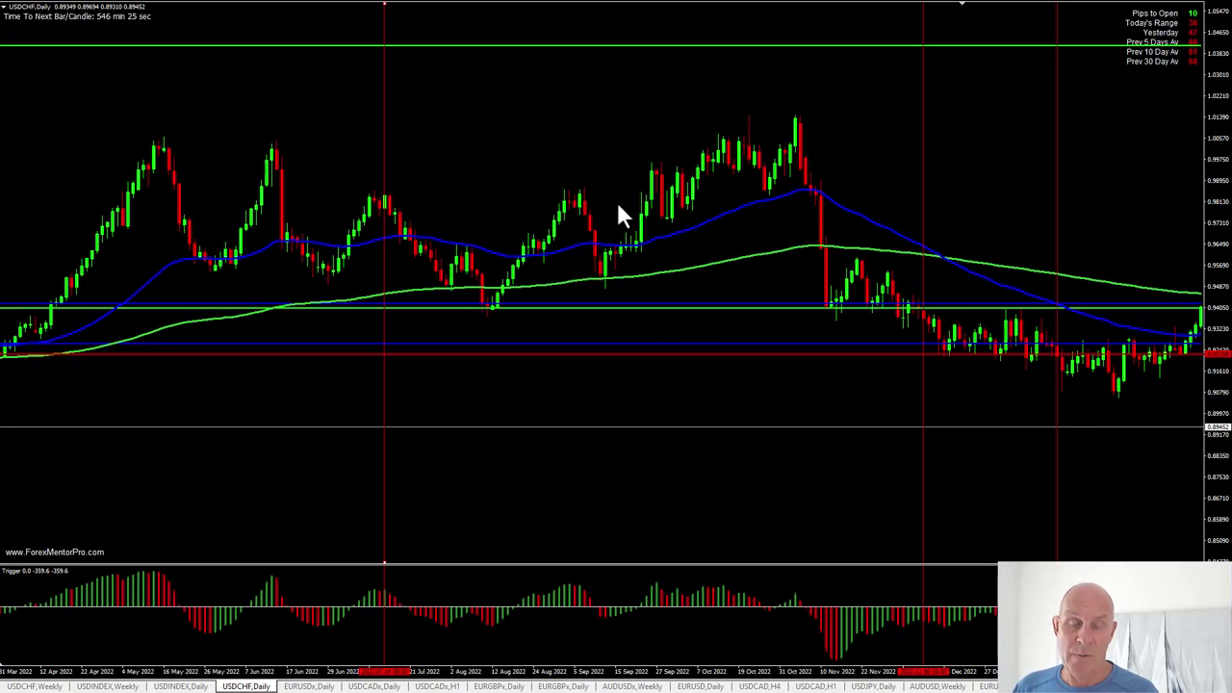
{"action": "scroll", "coordinate": [521, 217], "scroll_direction": "left", "scroll_amount": 20}
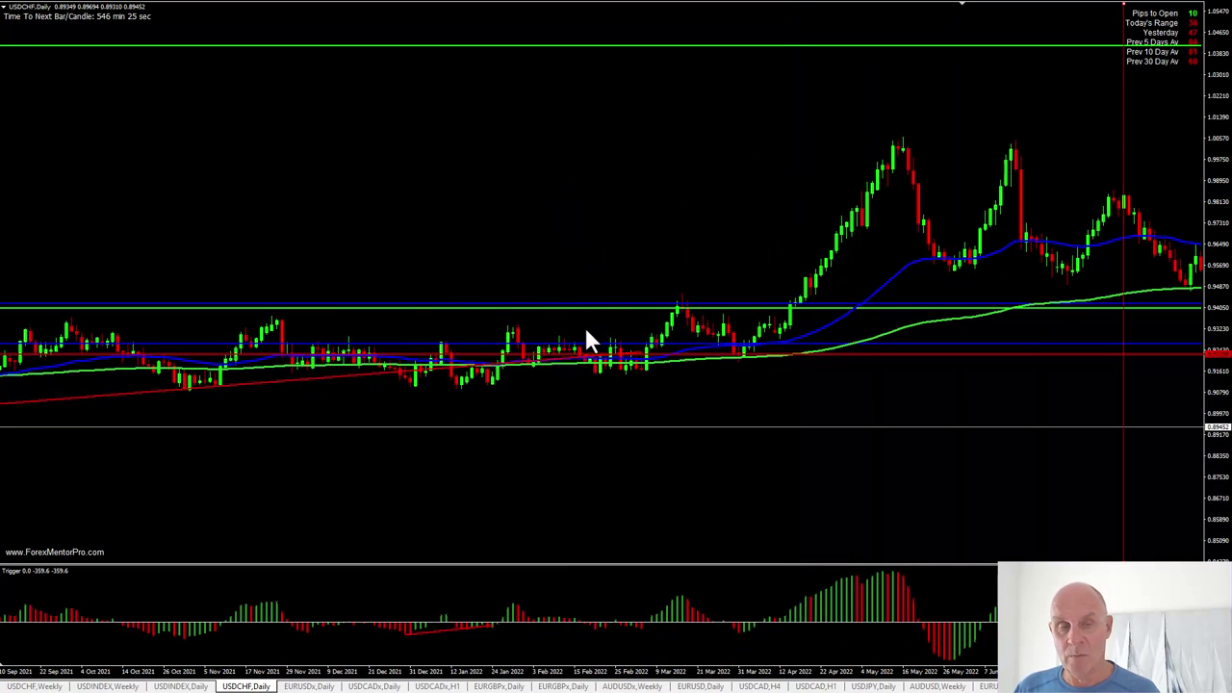
{"action": "scroll", "coordinate": [627, 288], "scroll_direction": "right", "scroll_amount": 20}
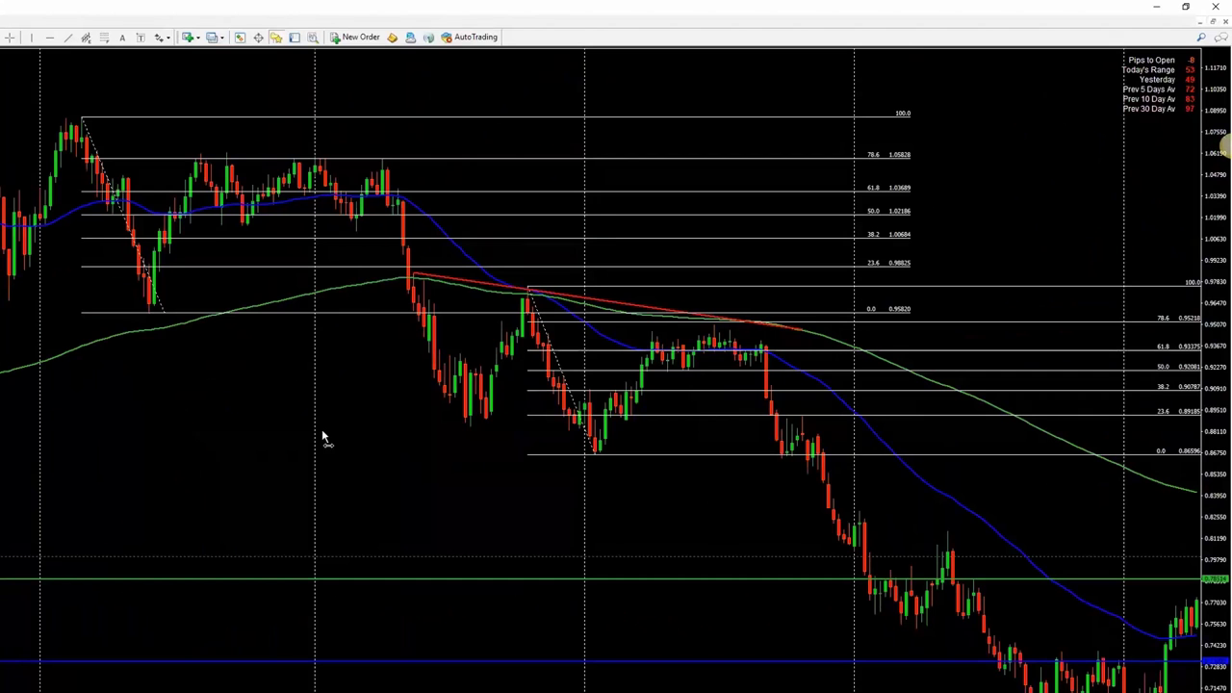
{"action": "left_click_drag", "start_coordinate": [321, 429], "coordinate": [452, 468]}
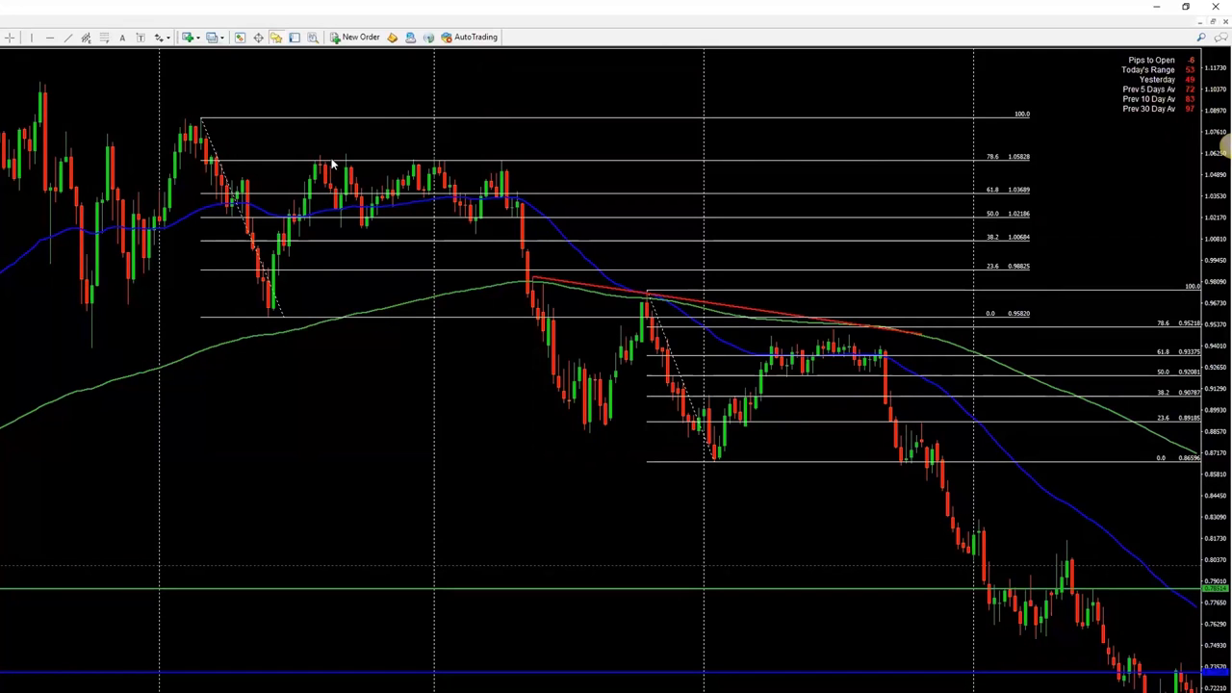
{"action": "middle_click", "coordinate": [368, 156]}
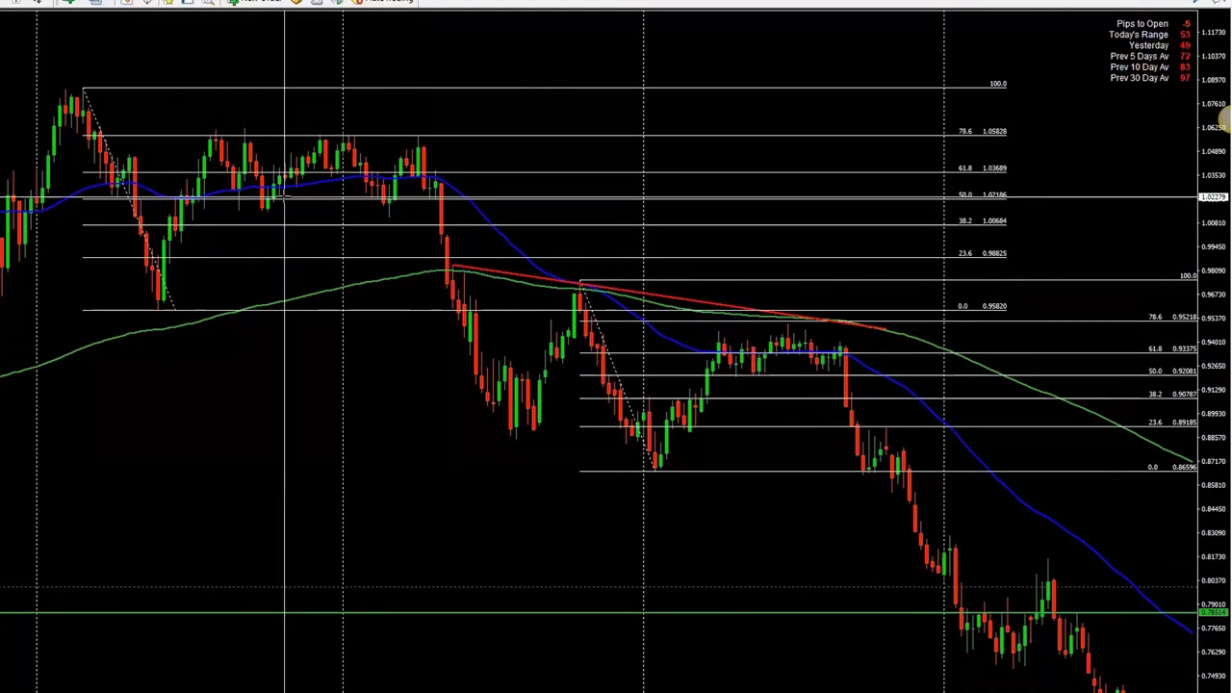
{"action": "middle_click", "coordinate": [283, 196]}
{"action": "middle_click", "coordinate": [214, 206]}
{"action": "left_click_drag", "start_coordinate": [222, 196], "coordinate": [276, 202]}
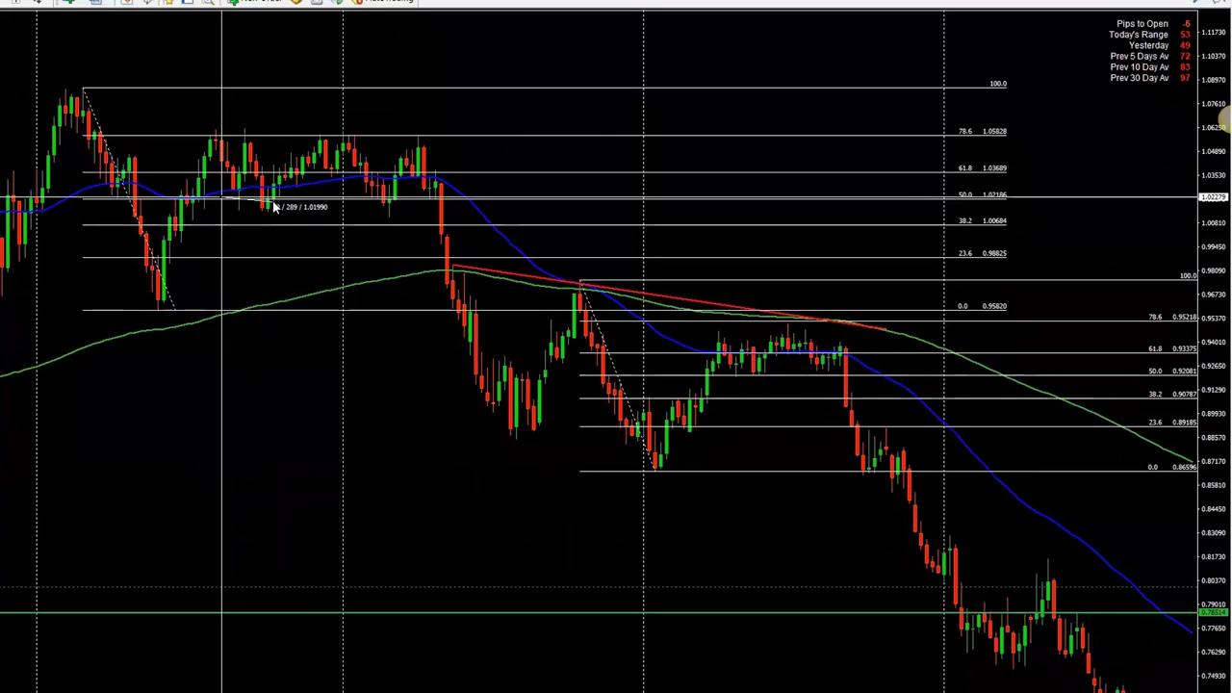
{"action": "middle_click", "coordinate": [275, 202]}
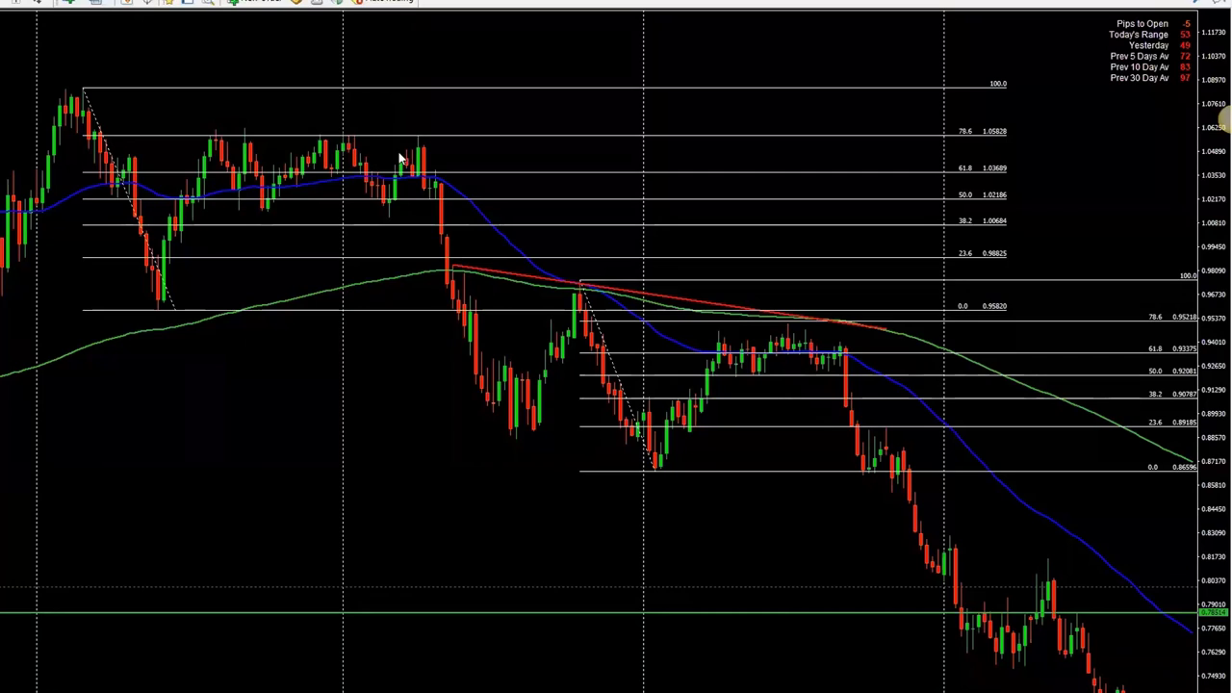
{"action": "middle_click", "coordinate": [321, 204]}
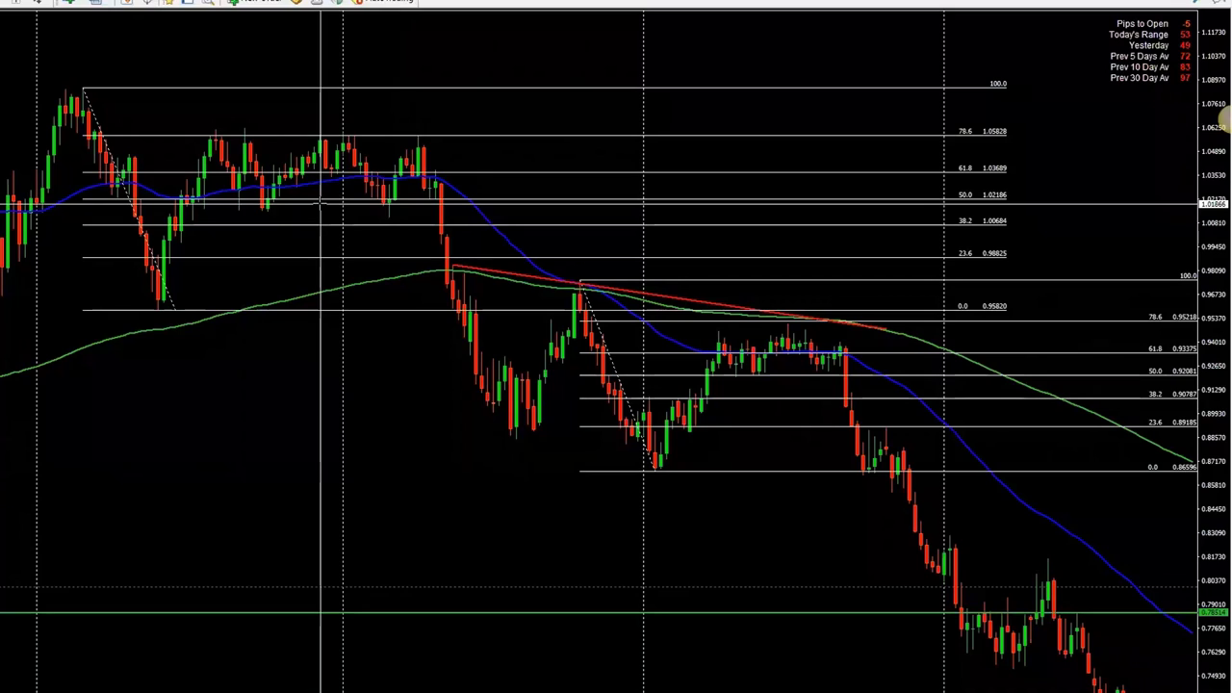
{"action": "middle_click", "coordinate": [323, 205]}
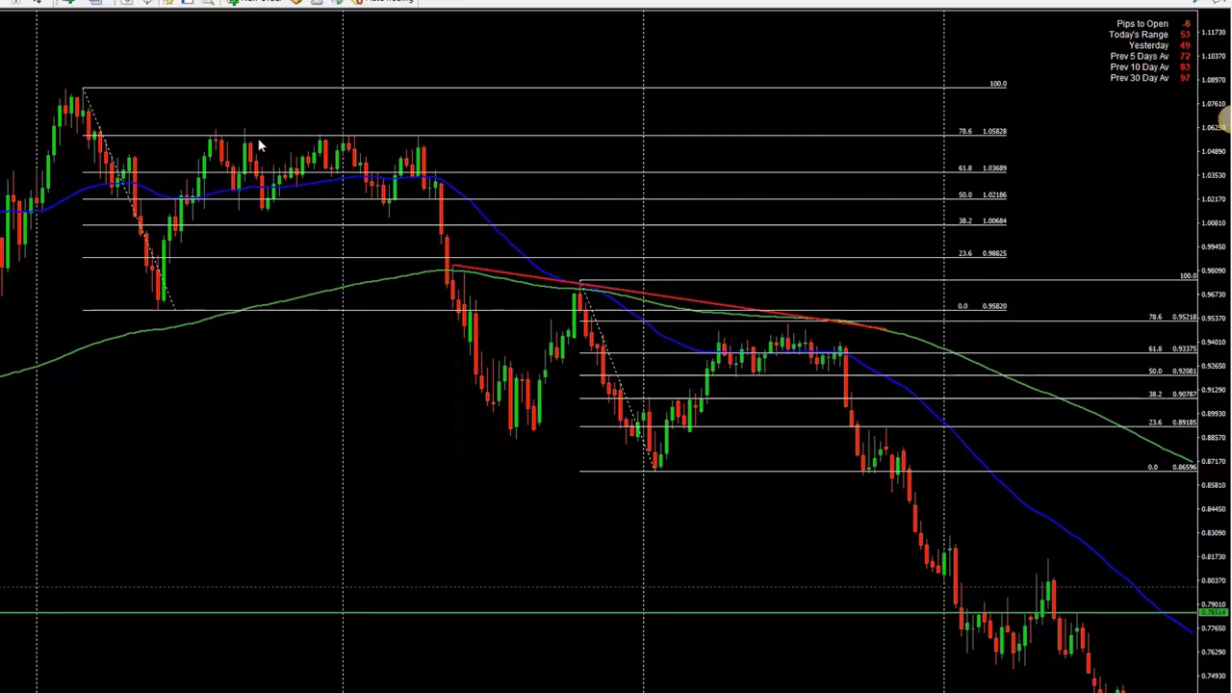
Delete the upper Fibonacci retracement spanning roughly 0.978 to 0.866.
{"action": "double_click", "coordinate": [173, 311]}
{"action": "right_click", "coordinate": [174, 311]}
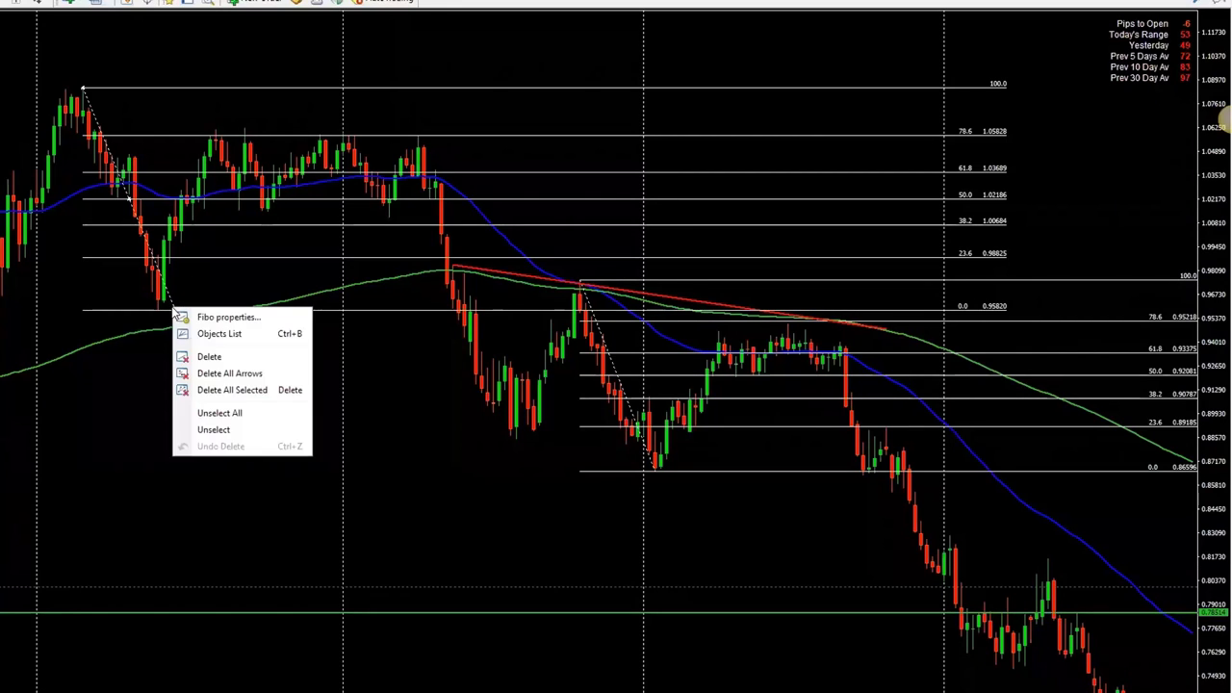
{"action": "left_click", "coordinate": [210, 356]}
Measure prices with the crosshair, to about 0.95383 and from the trend line to 0.92101.
{"action": "left_click_drag", "start_coordinate": [427, 438], "coordinate": [344, 364]}
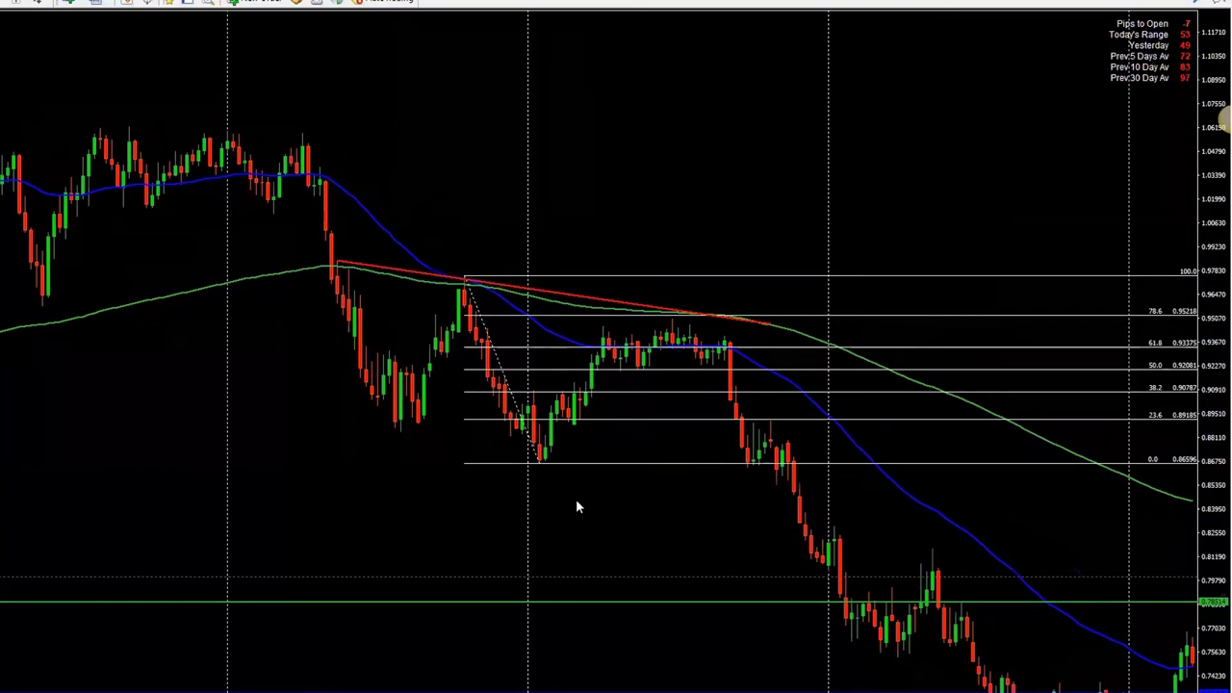
{"action": "scroll", "coordinate": [603, 488], "scroll_direction": "down", "scroll_amount": 3}
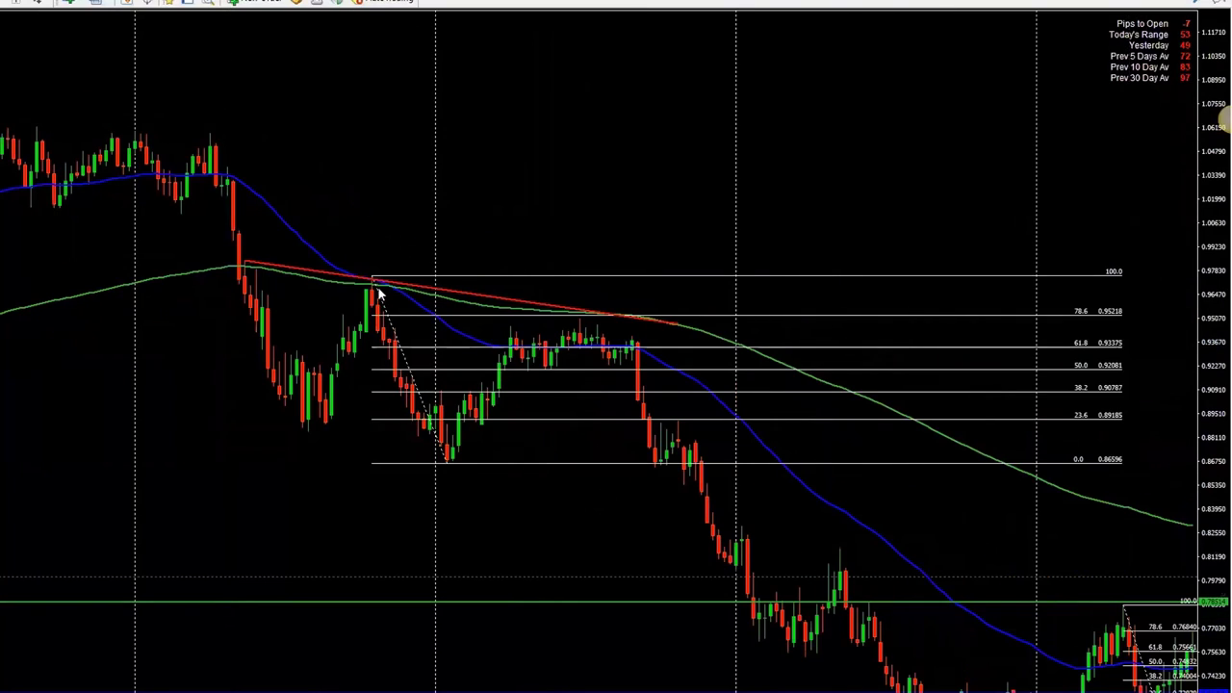
{"action": "middle_click", "coordinate": [550, 327]}
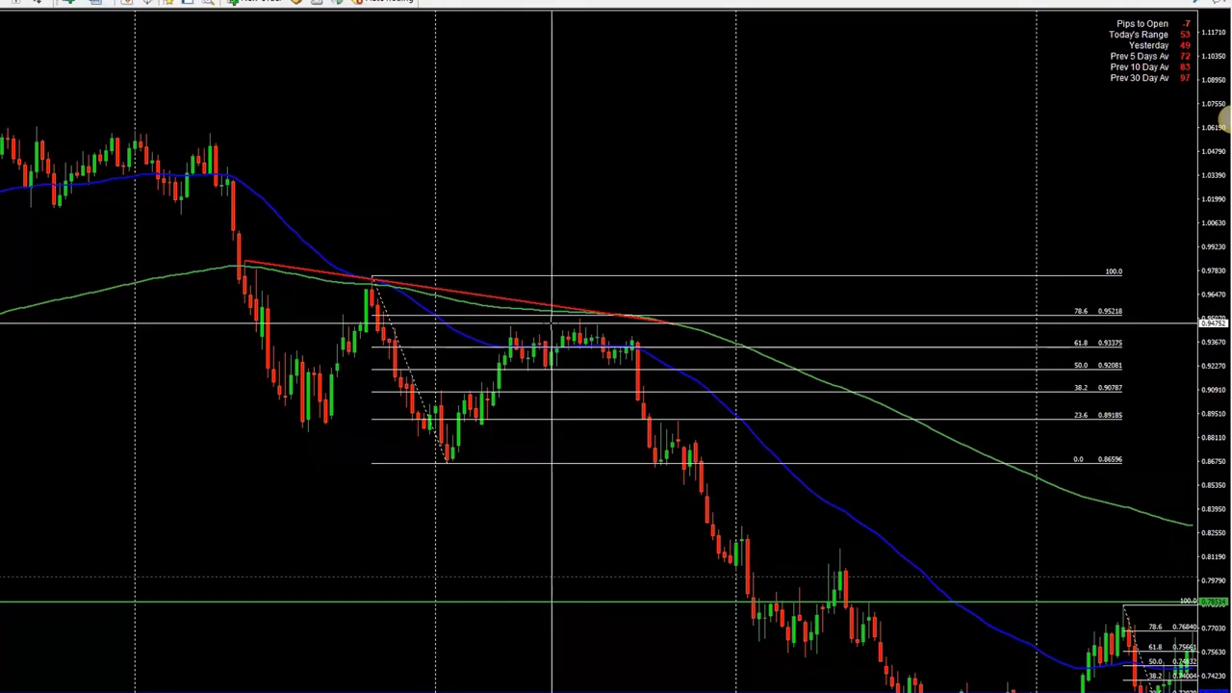
{"action": "middle_click", "coordinate": [581, 334]}
{"action": "middle_click", "coordinate": [574, 327]}
{"action": "mouse_move", "coordinate": [573, 324]}
{"action": "left_mouse_down"}
{"action": "mouse_move", "coordinate": [567, 314]}
{"action": "mouse_move", "coordinate": [581, 310]}
{"action": "left_mouse_up"}
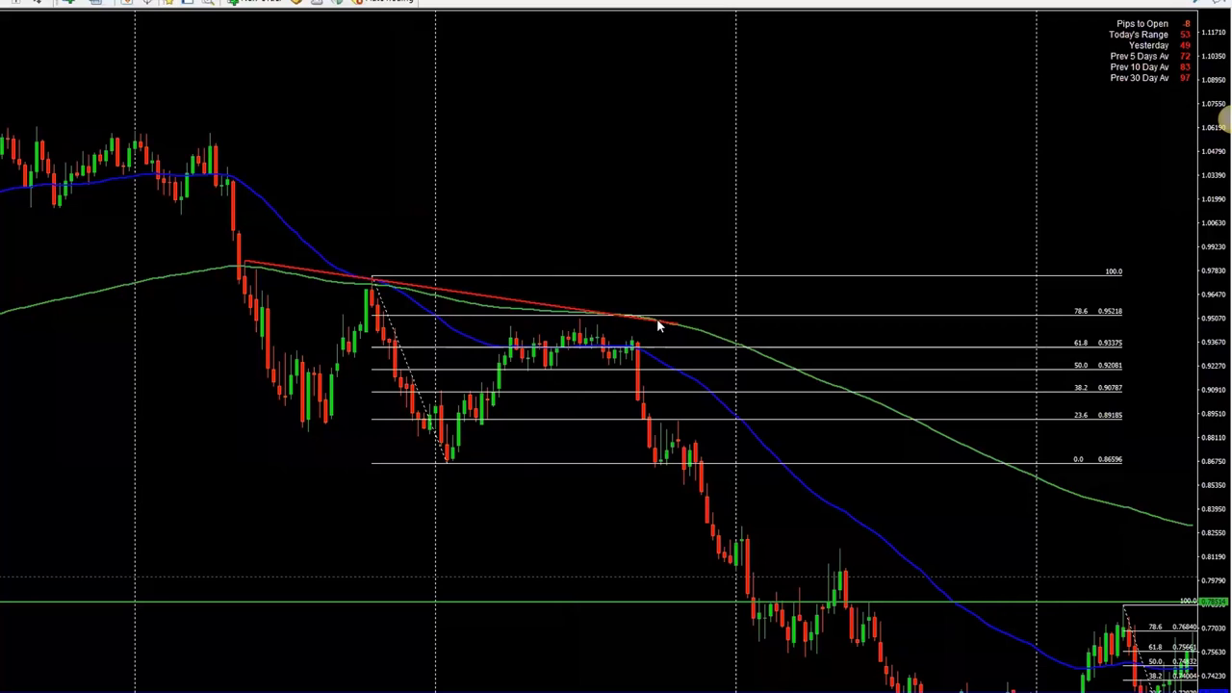
{"action": "middle_click", "coordinate": [605, 324]}
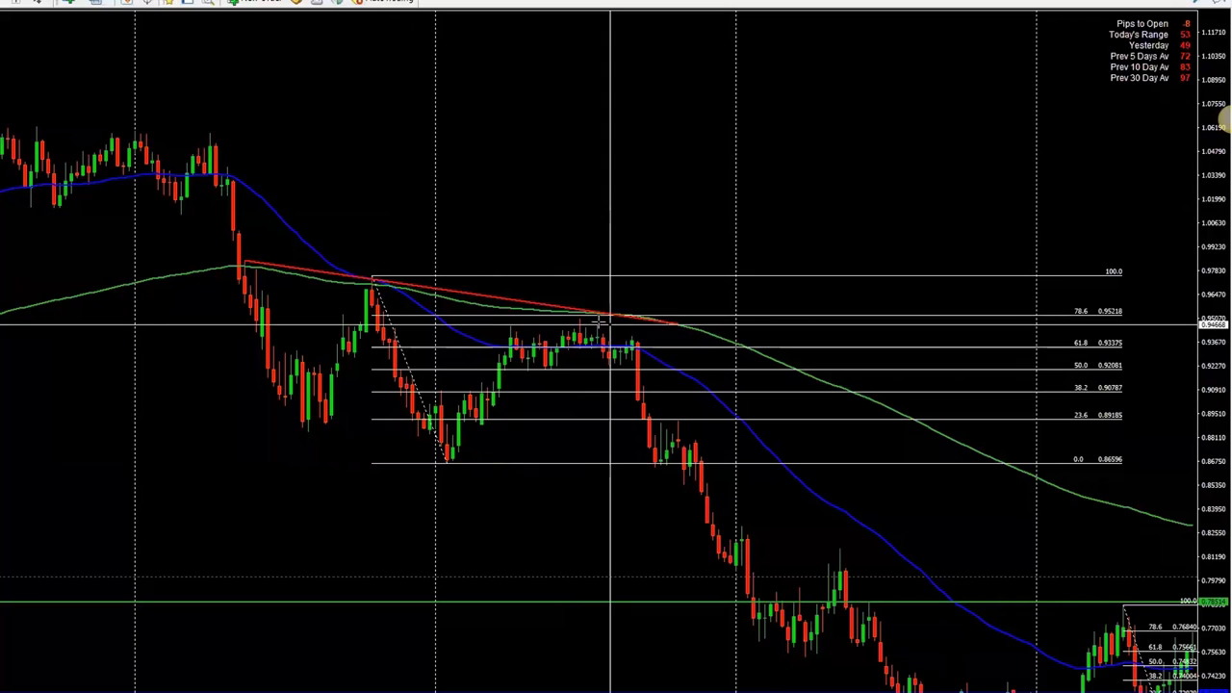
{"action": "left_click_drag", "start_coordinate": [592, 320], "coordinate": [582, 375]}
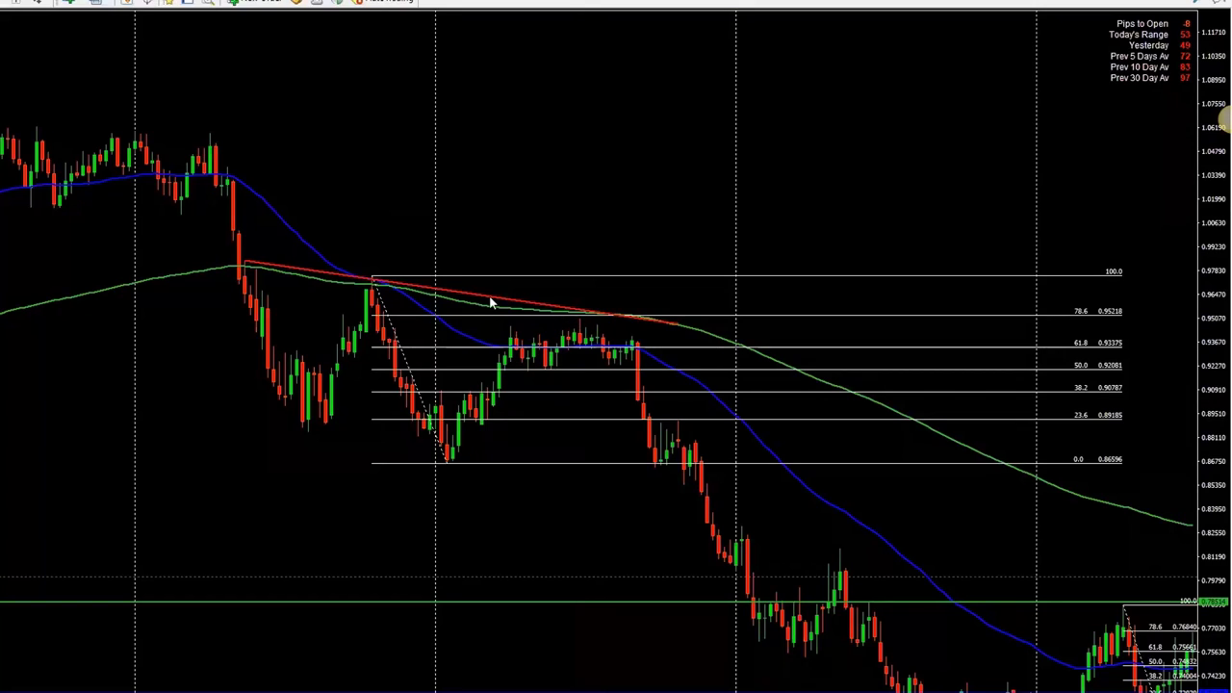
Delete the remaining lower Fibonacci retracement.
{"action": "right_click", "coordinate": [452, 466]}
{"action": "left_click", "coordinate": [486, 509]}
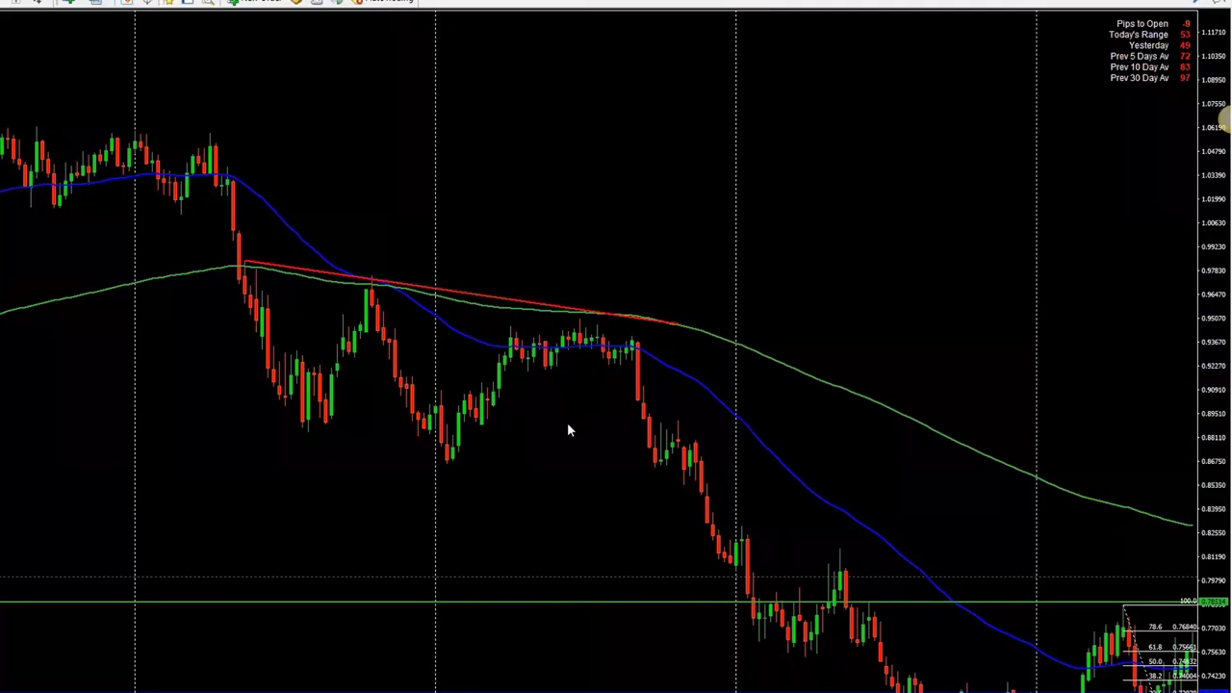
{"action": "scroll", "coordinate": [564, 424], "scroll_direction": "down", "scroll_amount": 6}
Enable Scale fix in chart Properties, then drag the view down to prices around 0.87–0.61.
{"action": "scroll", "coordinate": [556, 422], "scroll_direction": "down", "scroll_amount": 5}
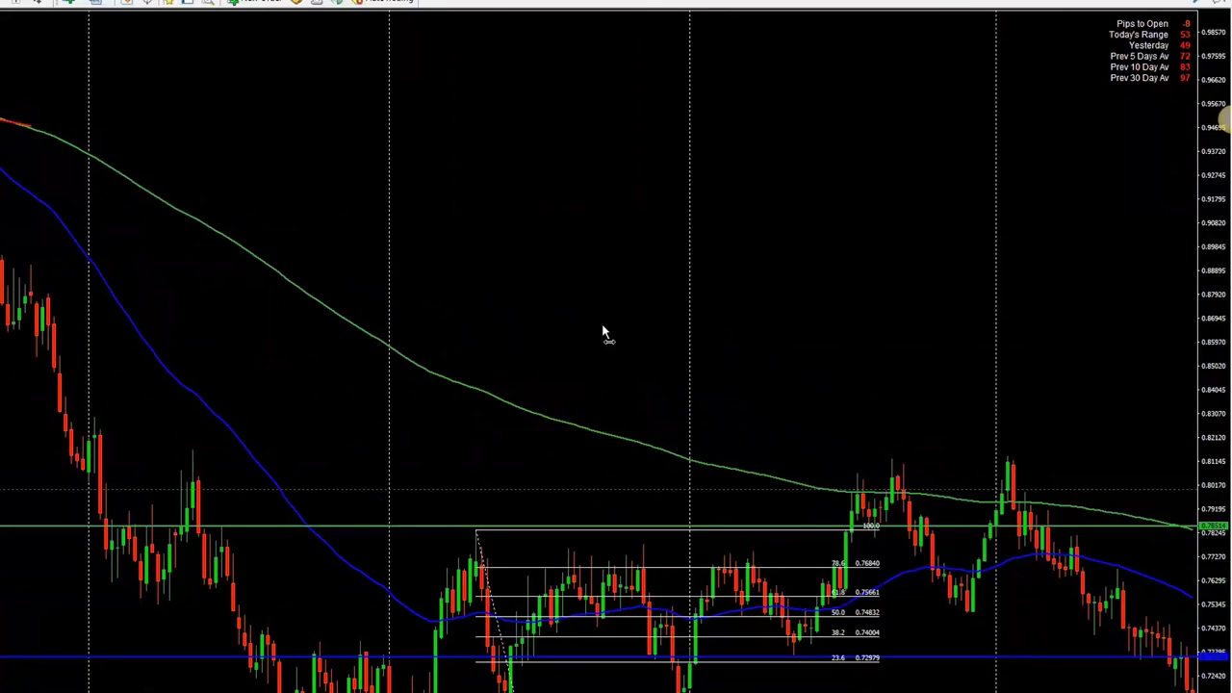
{"action": "scroll", "coordinate": [606, 318], "scroll_direction": "down", "scroll_amount": 2}
{"action": "right_click", "coordinate": [557, 325]}
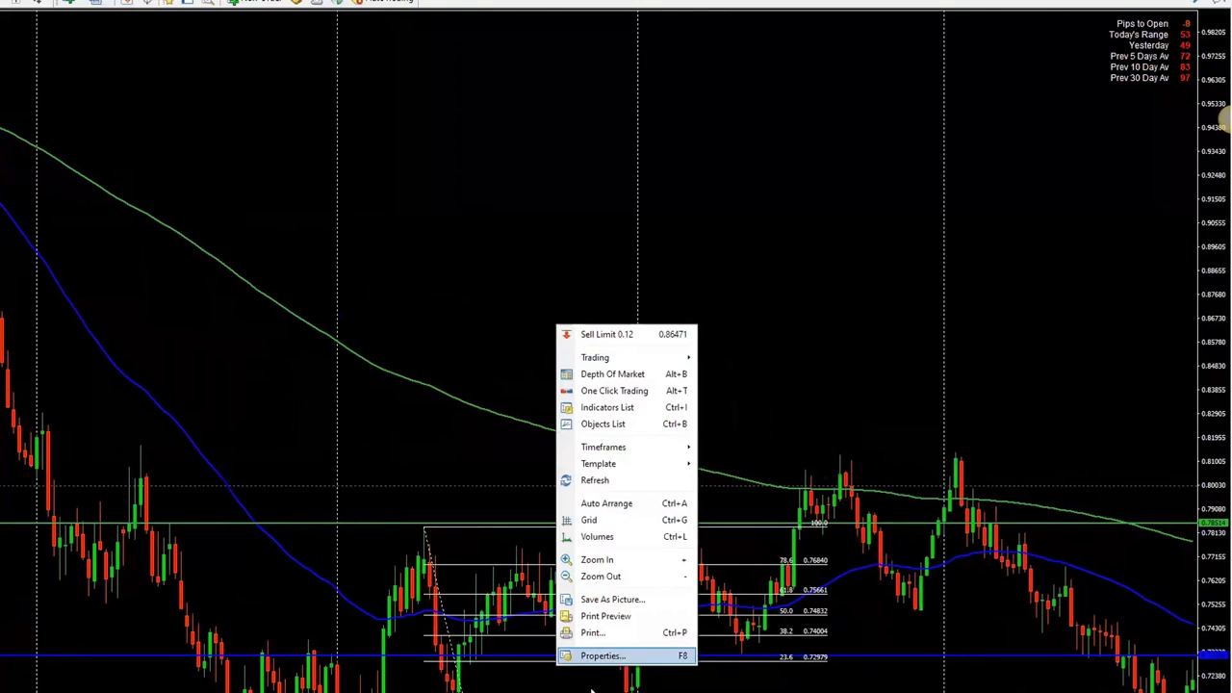
{"action": "left_click", "coordinate": [604, 656]}
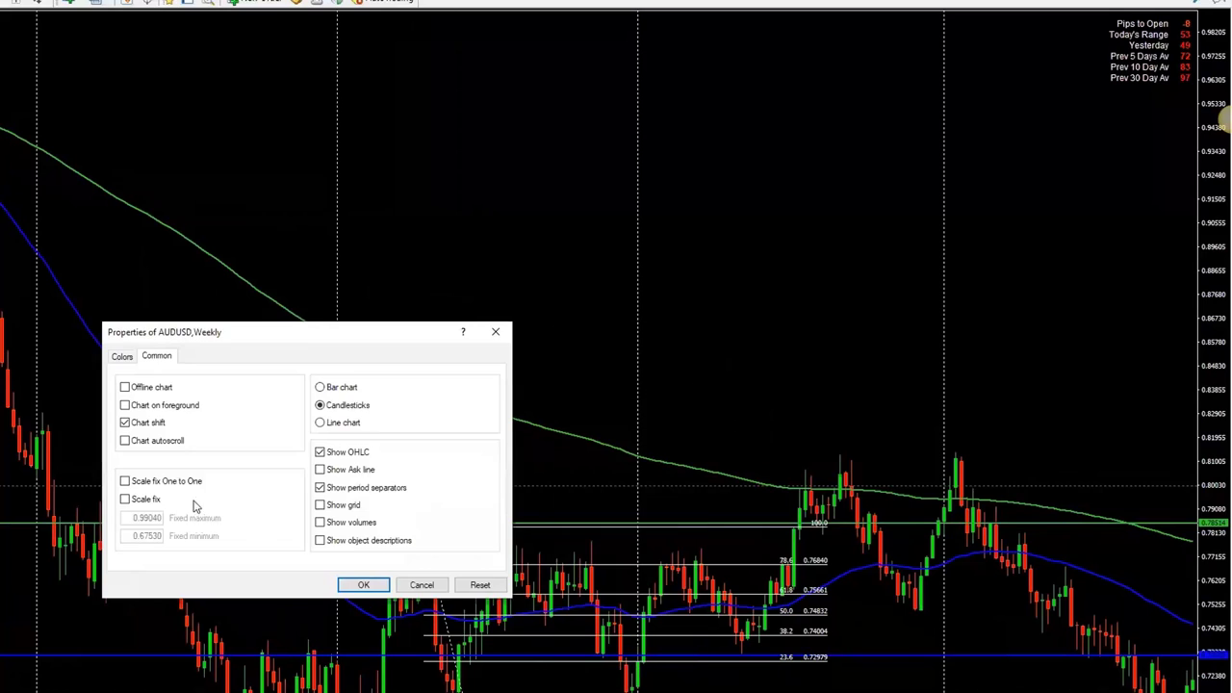
{"action": "left_click", "coordinate": [125, 498]}
{"action": "left_click", "coordinate": [371, 584]}
{"action": "left_click_drag", "start_coordinate": [603, 333], "coordinate": [509, 61]}
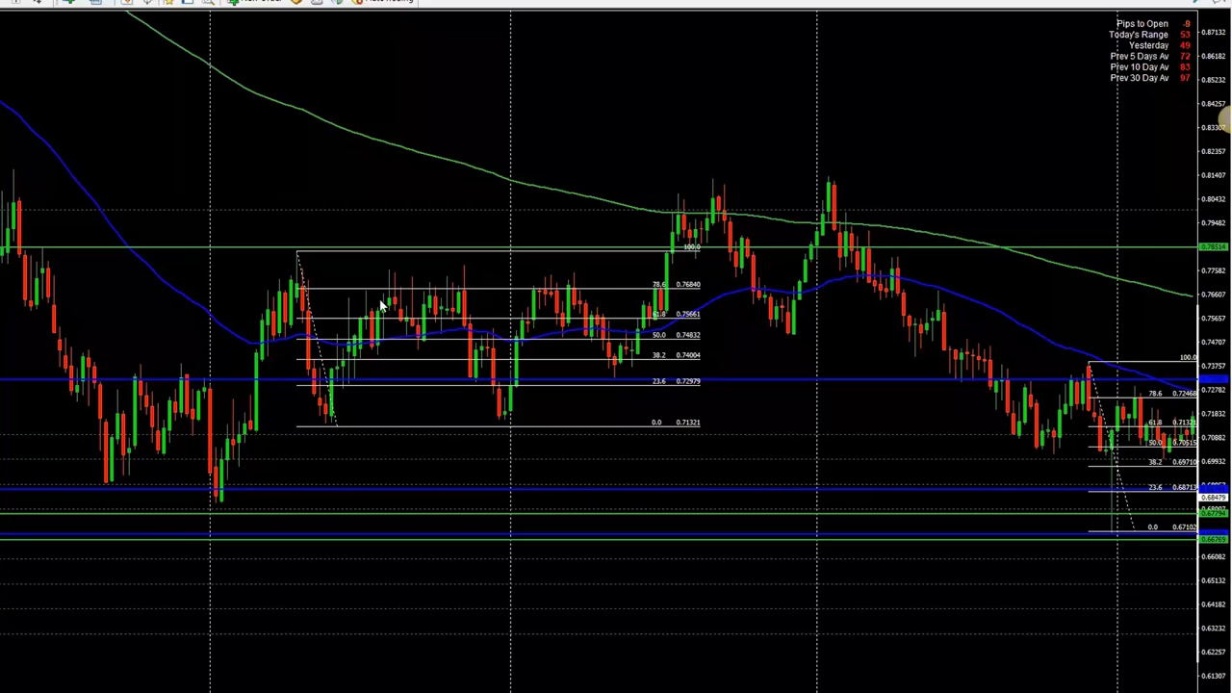
Check prices with the crosshair, then drag the Fibonacci low anchor left to an earlier swing low.
{"action": "middle_click", "coordinate": [424, 339]}
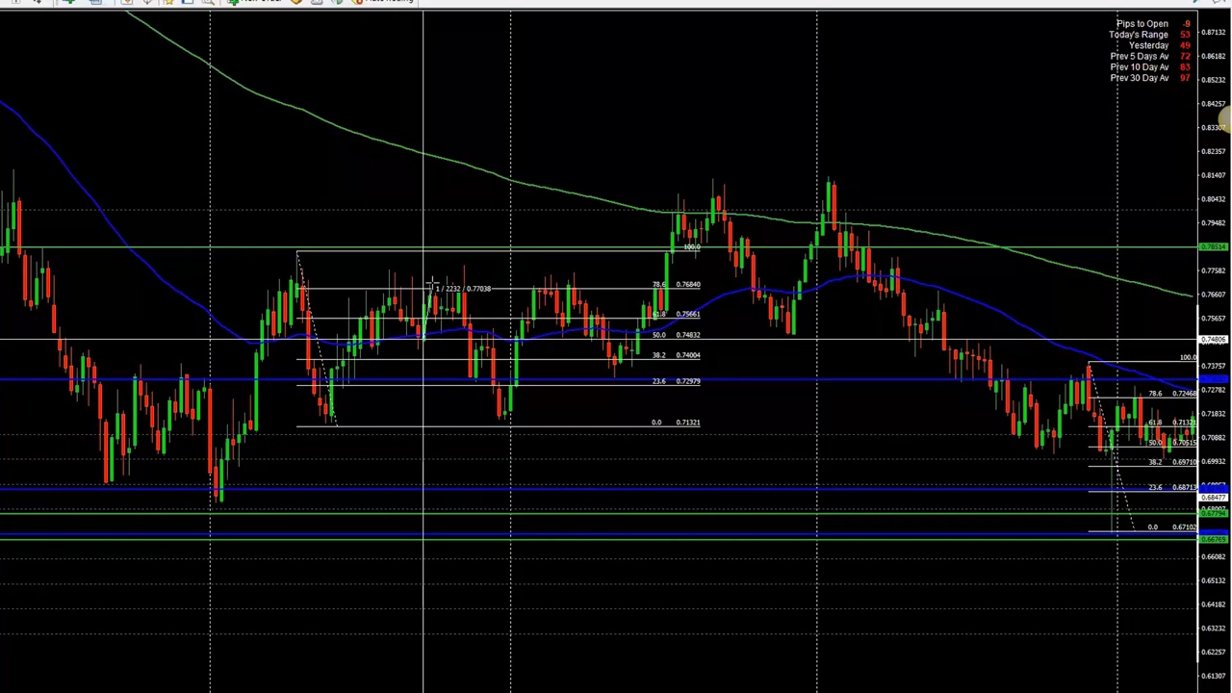
{"action": "middle_click", "coordinate": [441, 337]}
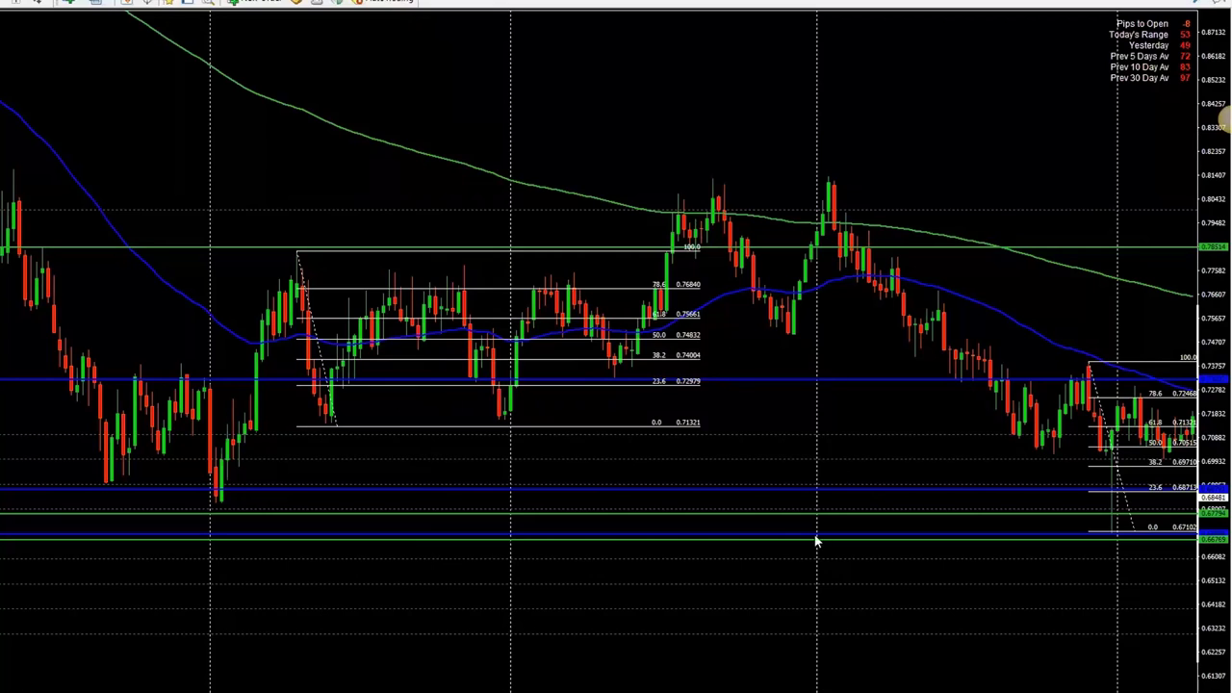
{"action": "scroll", "coordinate": [170, 451], "scroll_direction": "down", "scroll_amount": 2}
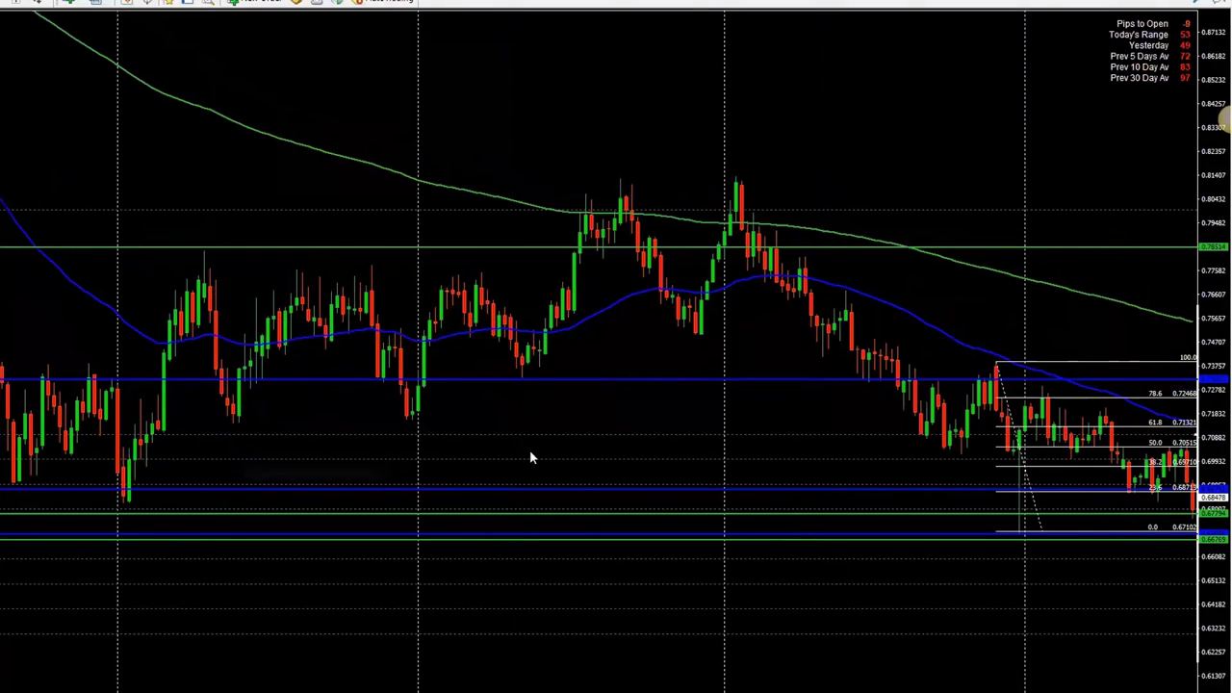
{"action": "scroll", "coordinate": [674, 424], "scroll_direction": "down", "scroll_amount": 8}
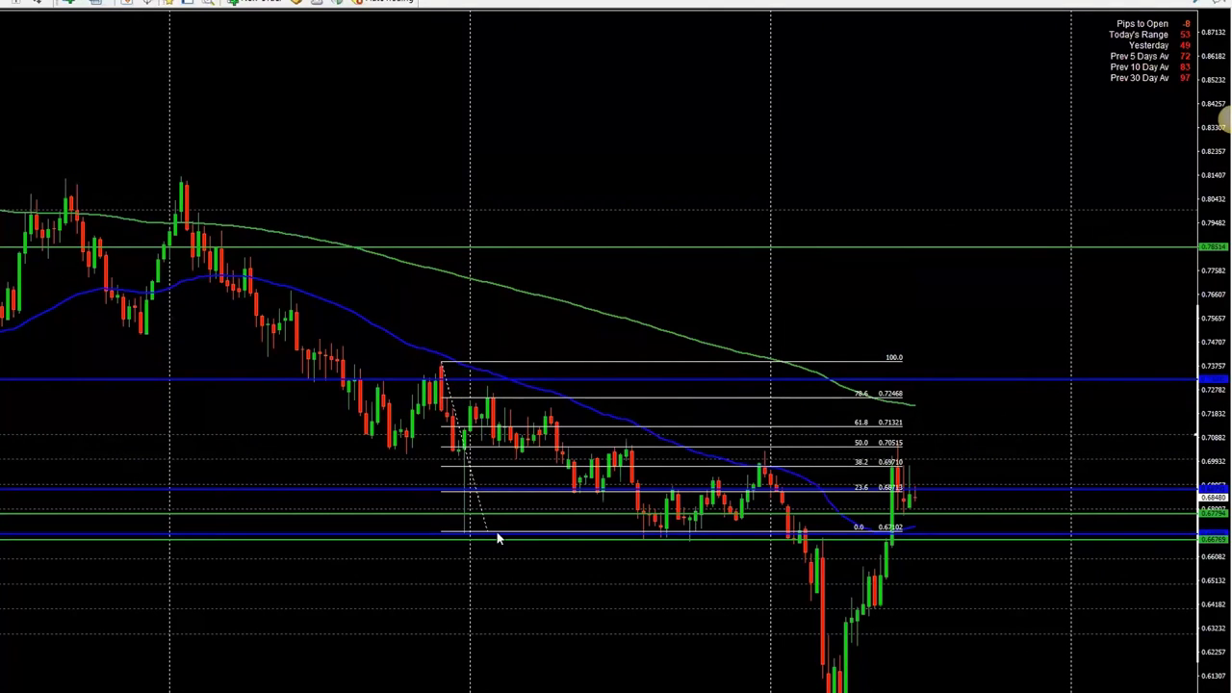
{"action": "left_click_drag", "start_coordinate": [490, 537], "coordinate": [349, 535]}
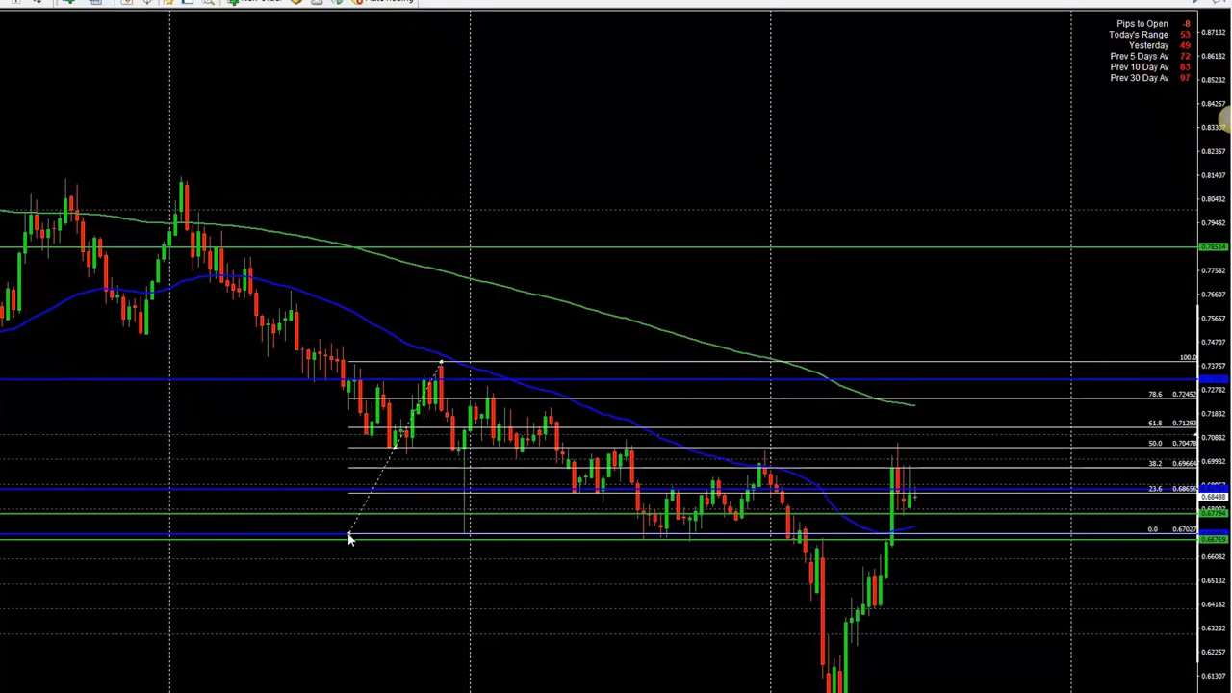
Read the recalculated levels and a candle's prices with the crosshair.
{"action": "middle_click", "coordinate": [501, 404]}
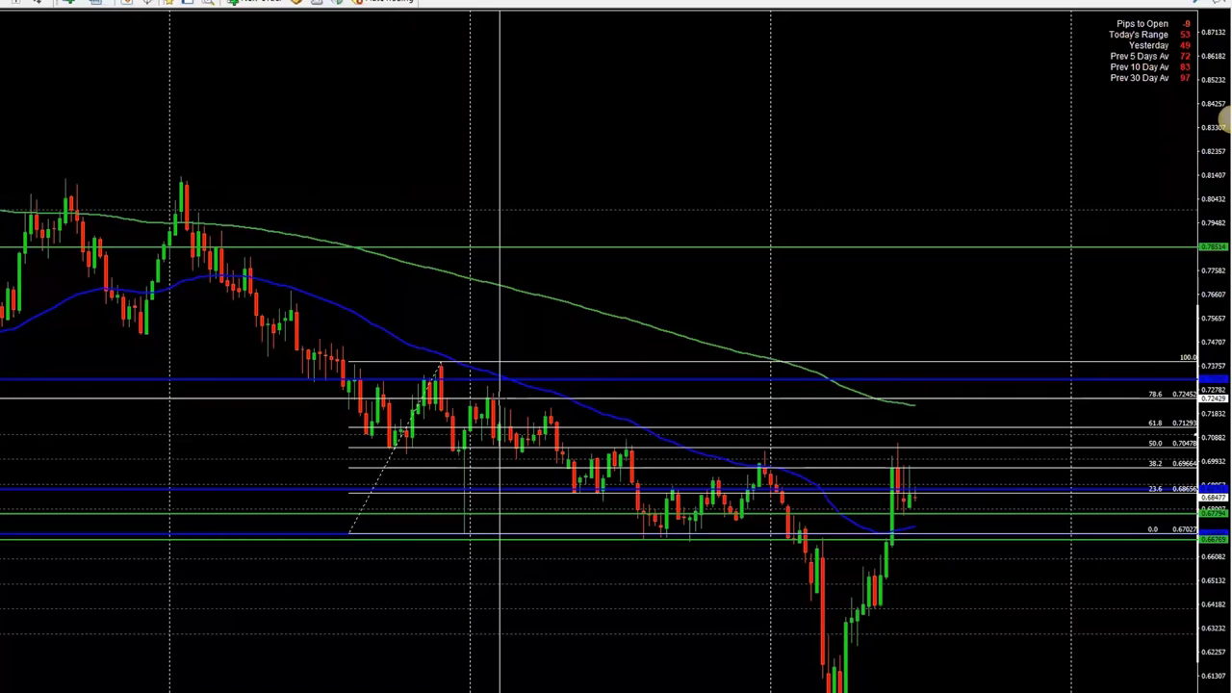
{"action": "middle_click", "coordinate": [500, 398]}
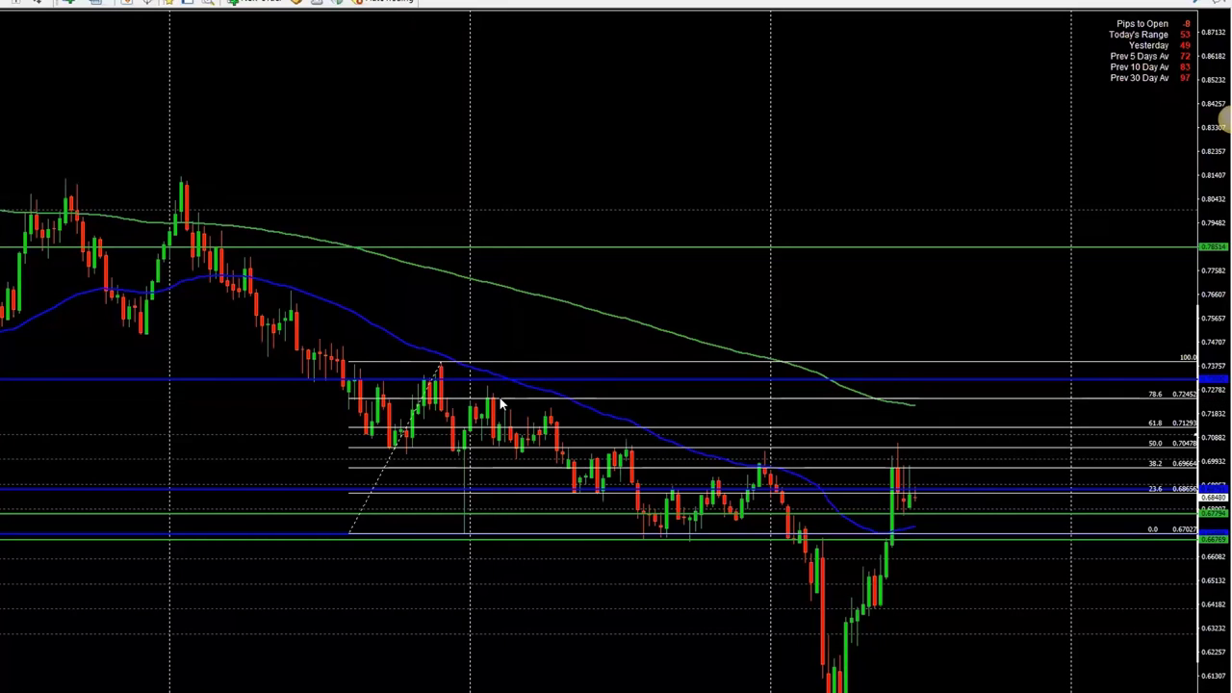
{"action": "middle_click", "coordinate": [557, 451]}
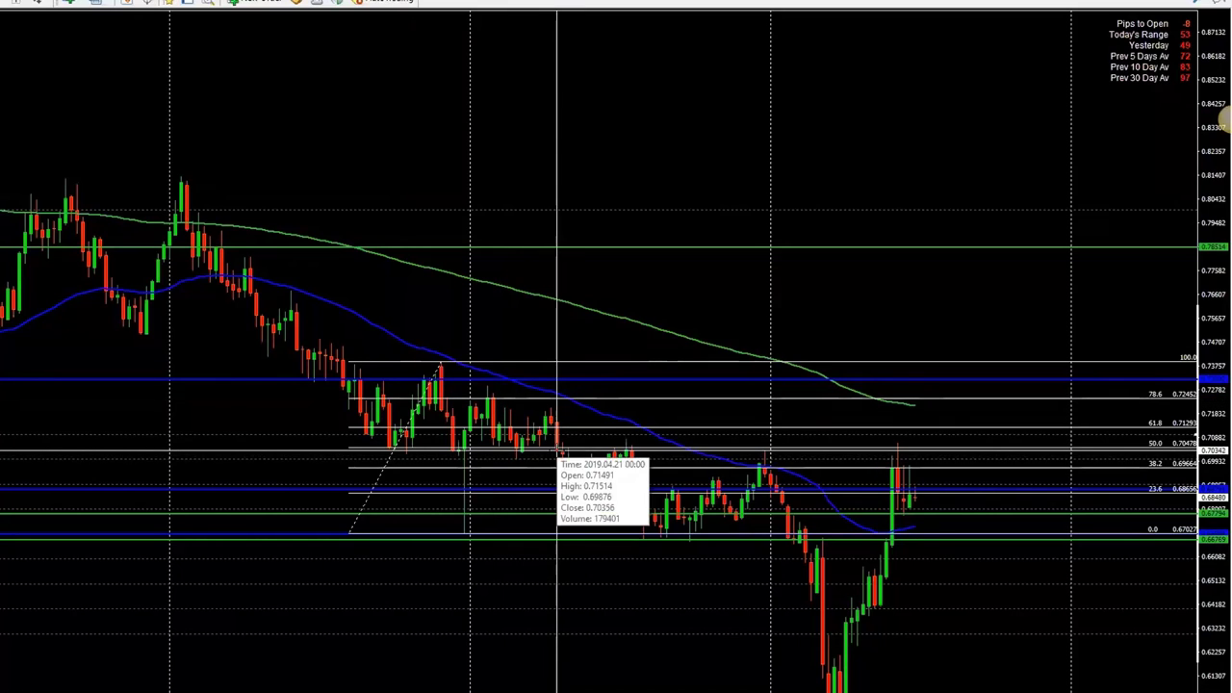
{"action": "middle_click", "coordinate": [565, 488]}
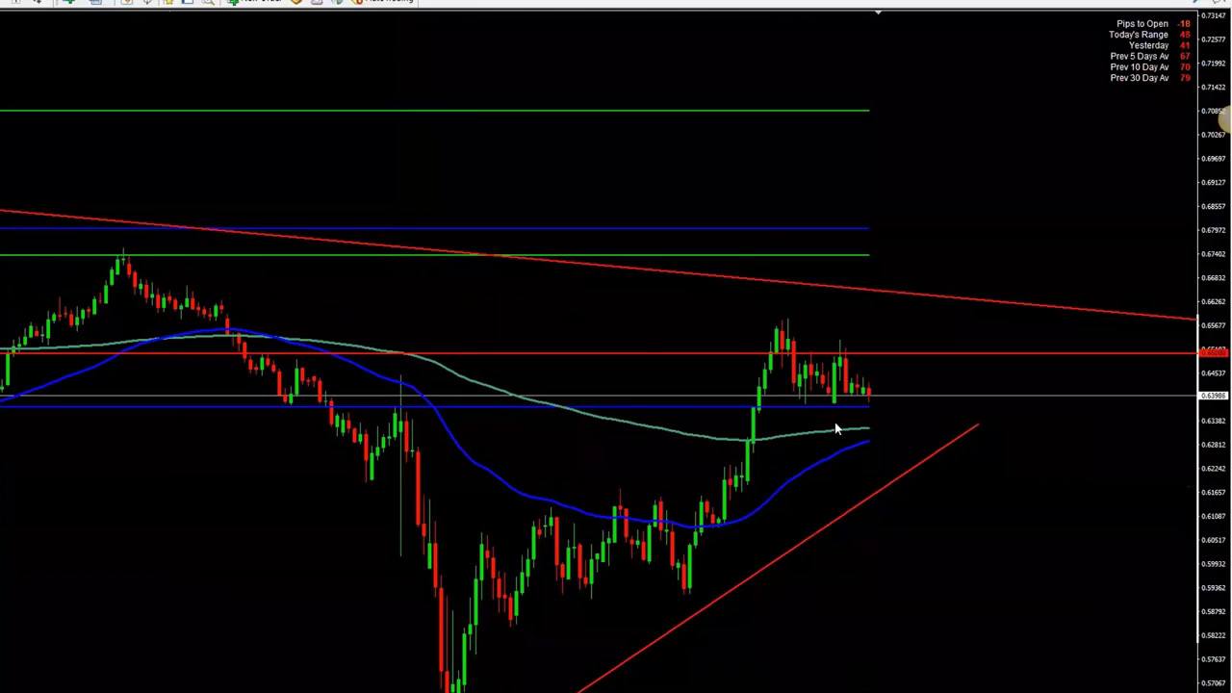
{"action": "middle_click", "coordinate": [897, 395]}
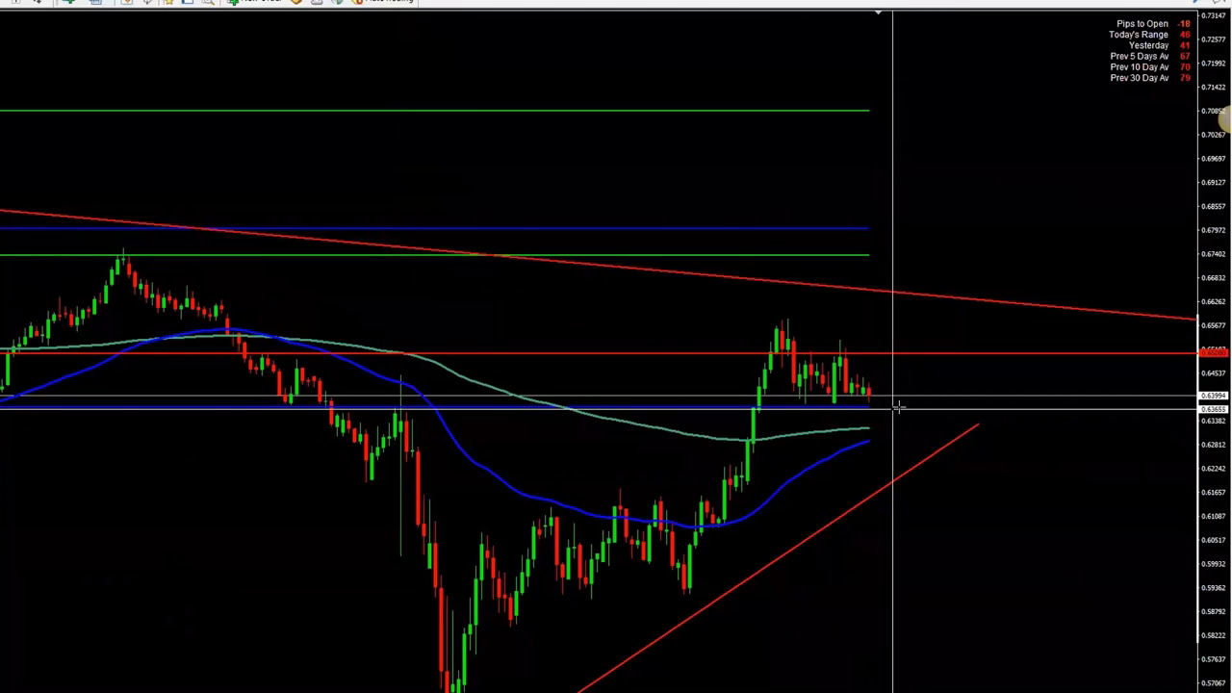
{"action": "middle_click", "coordinate": [900, 411]}
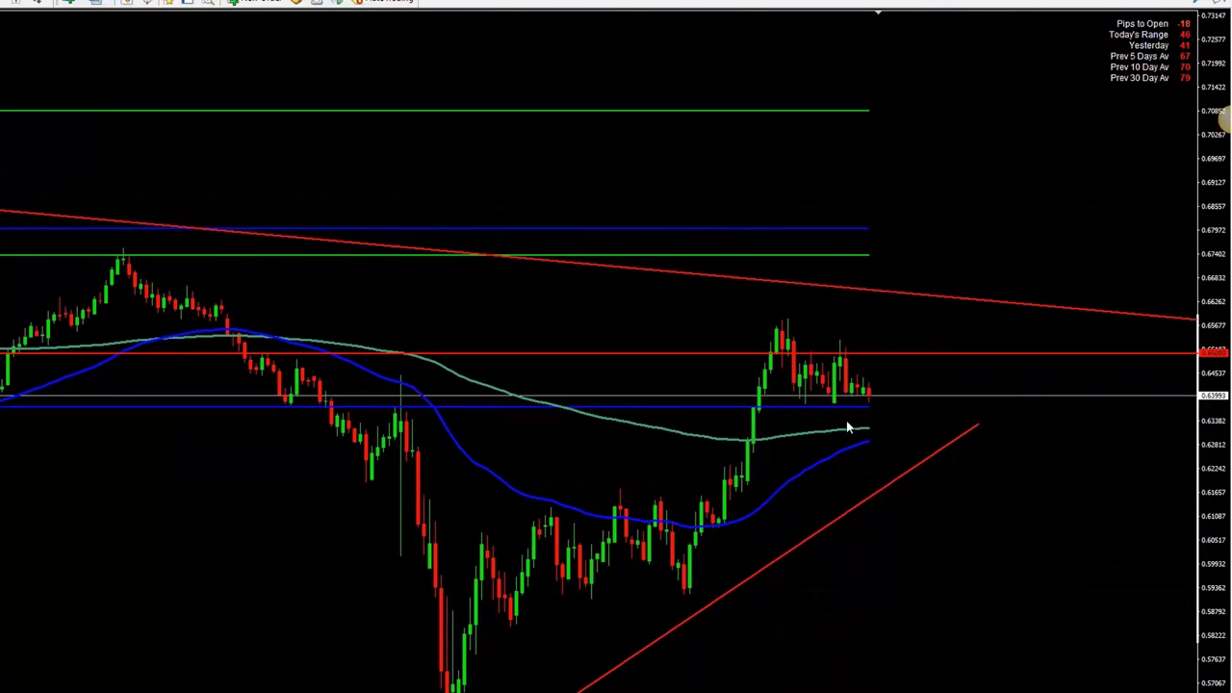
{"action": "middle_click", "coordinate": [903, 402]}
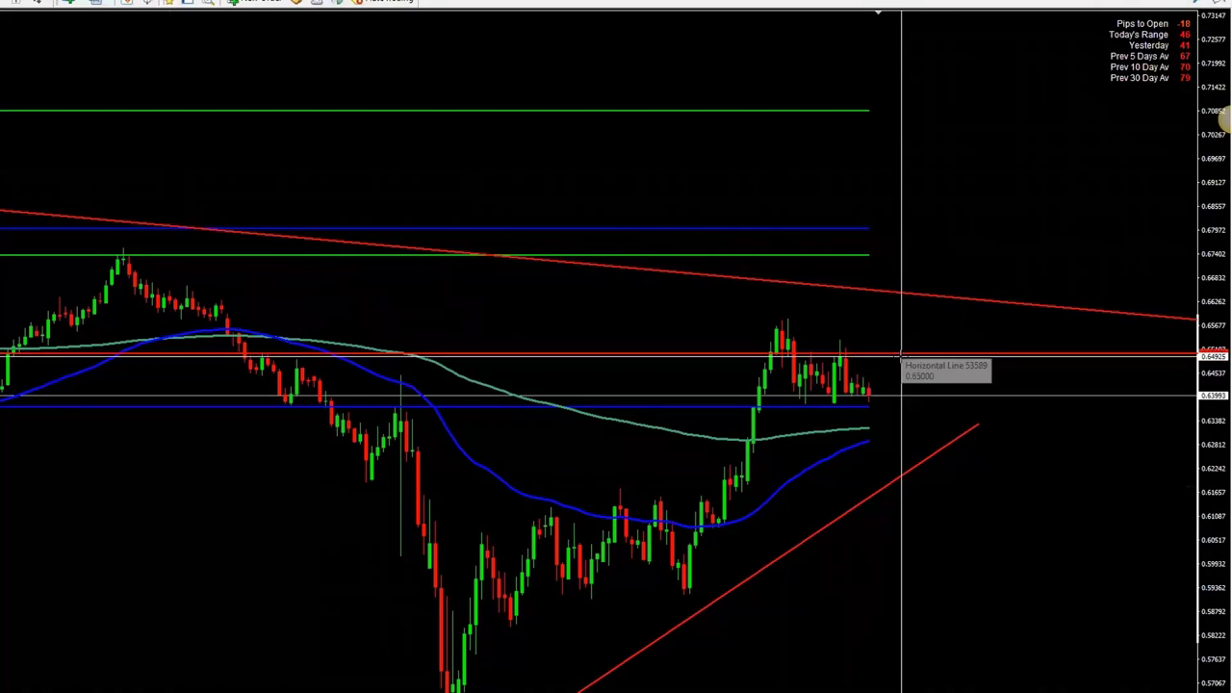
{"action": "mouse_move", "coordinate": [886, 397]}
{"action": "left_mouse_down"}
{"action": "mouse_move", "coordinate": [862, 408]}
{"action": "mouse_move", "coordinate": [872, 352]}
{"action": "mouse_move", "coordinate": [869, 433]}
{"action": "mouse_move", "coordinate": [883, 354]}
{"action": "mouse_move", "coordinate": [871, 398]}
{"action": "left_mouse_up"}
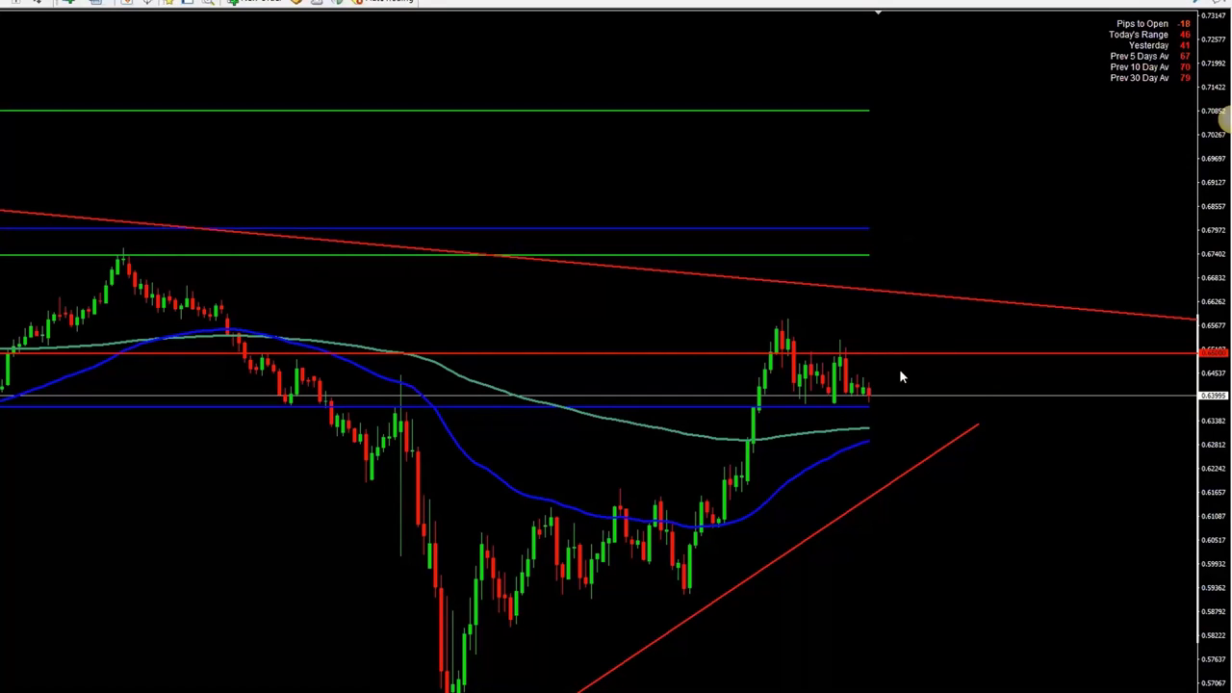
{"action": "mouse_move", "coordinate": [823, 411]}
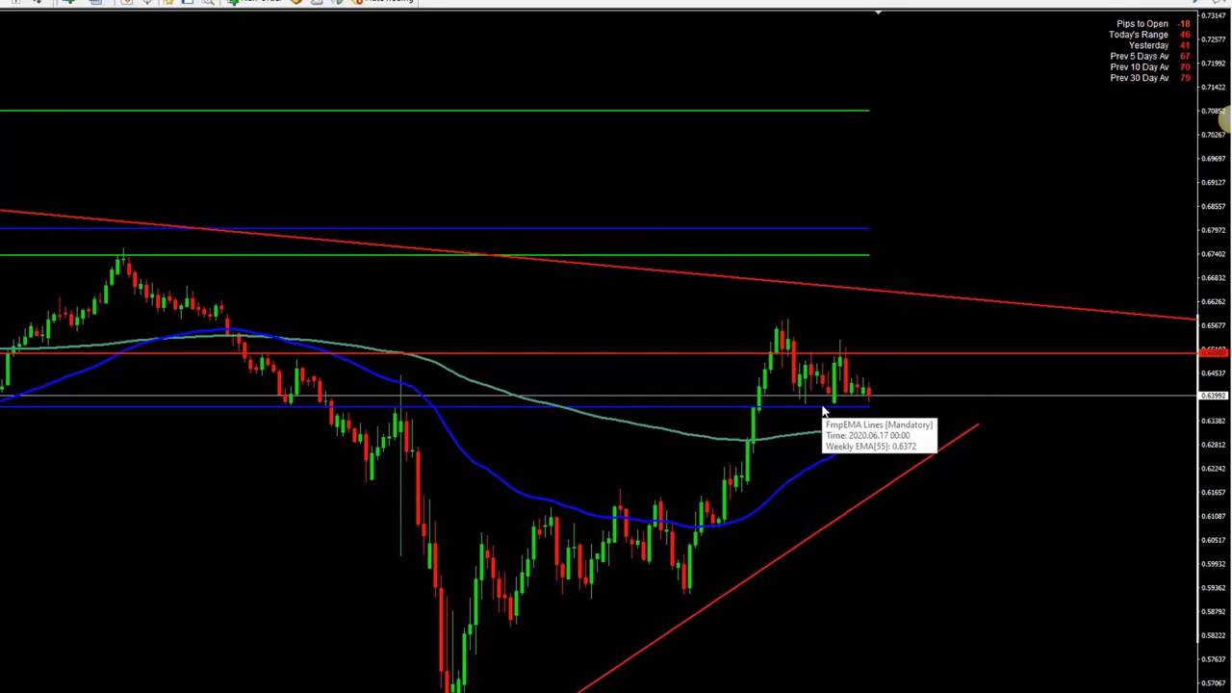